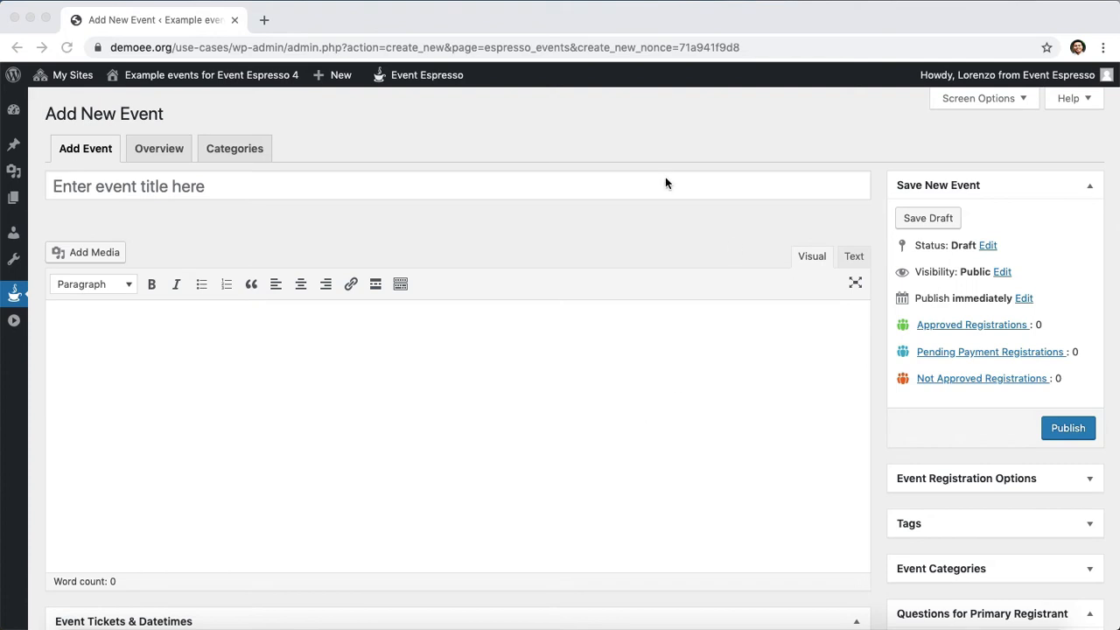
Title the event "New Years Eve party" and write its description, covering December 31 9pm to January 1 2am and the $75, $250 and $1000 prices.
{"action": "left_click", "coordinate": [536, 187]}
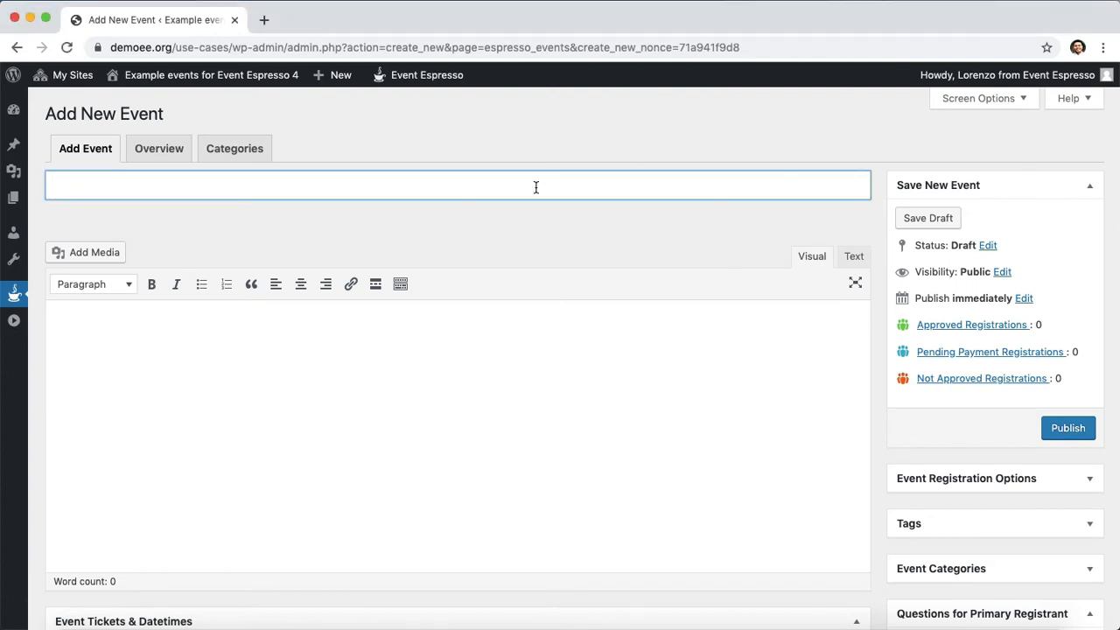
{"action": "type", "text": "New Years Eve party"}
{"action": "left_click", "coordinate": [640, 382]}
{"action": "type", "text": "A New Years Eve party with individual tickets, VIP tickets, and reserved private cabanas.  Dates  - December 31 from 9pm to January 1 at 2am  Pricing  - Ticket: $75 - VIP ticket: $250 - Reserved private cabana (for 8): $1000"}
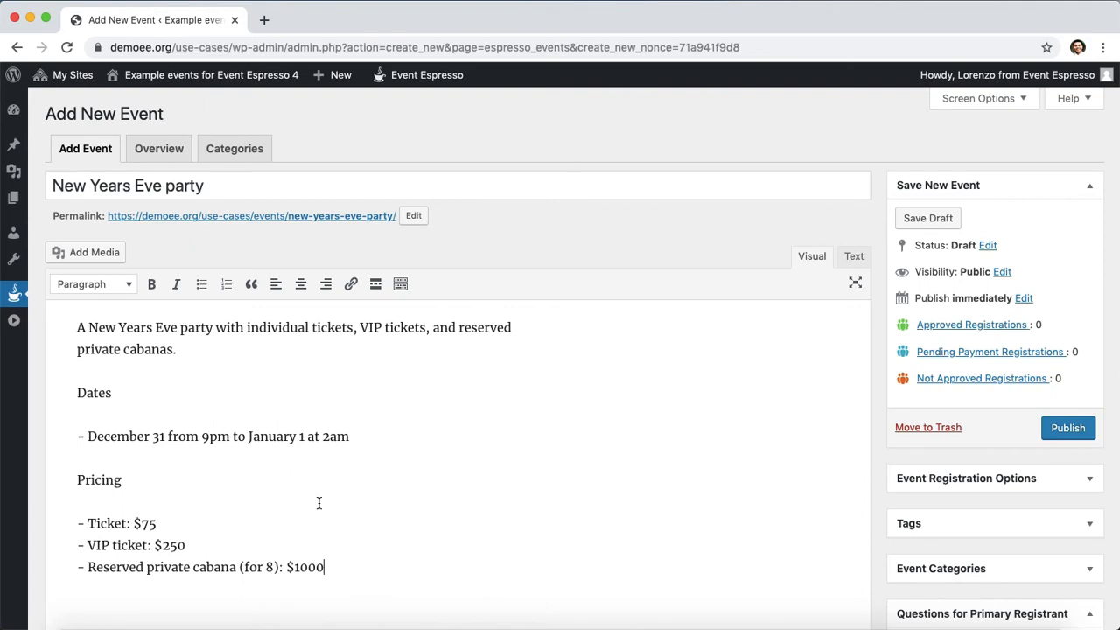
{"action": "scroll", "coordinate": [318, 502], "scroll_direction": "down", "scroll_amount": 2}
{"action": "scroll", "coordinate": [318, 503], "scroll_direction": "down", "scroll_amount": 4}
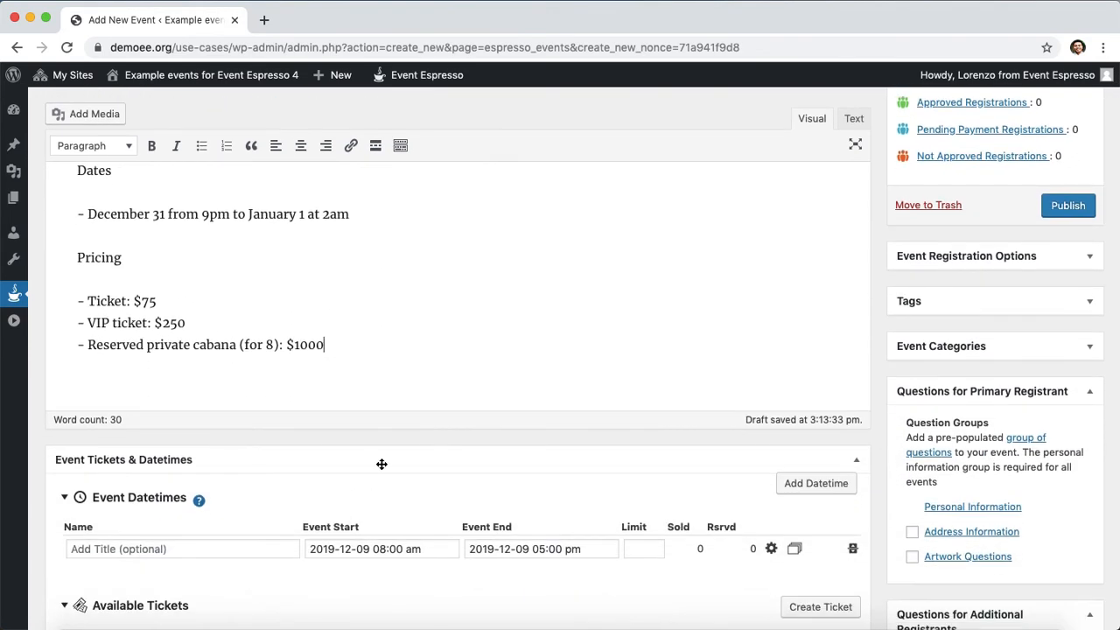
{"action": "left_click", "coordinate": [371, 549]}
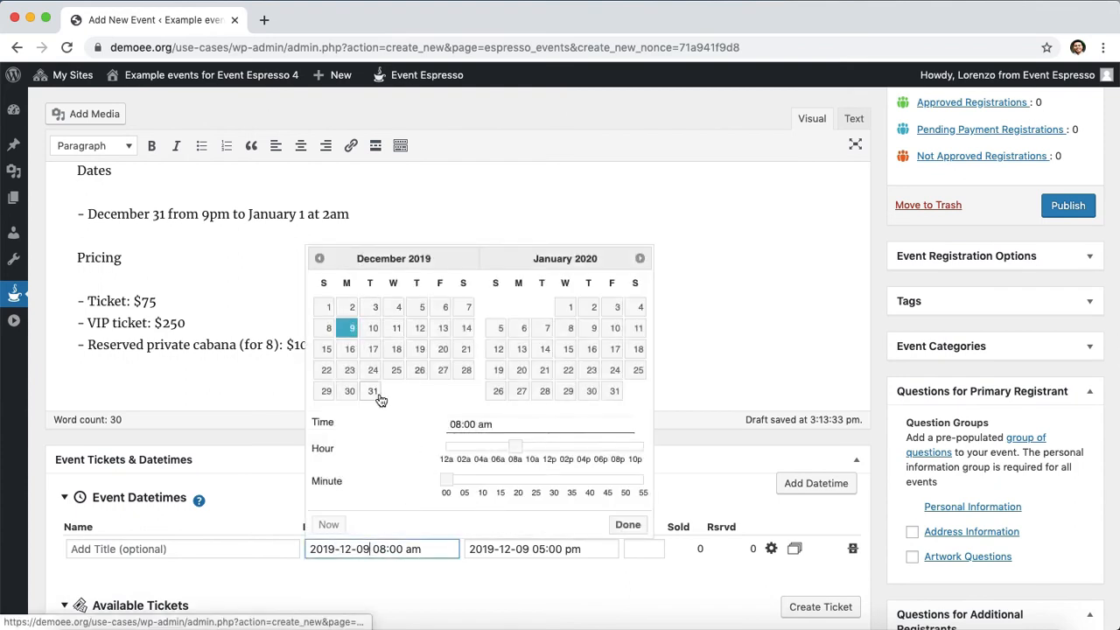
{"action": "left_click", "coordinate": [374, 391]}
{"action": "left_click_drag", "start_coordinate": [516, 451], "coordinate": [627, 448]}
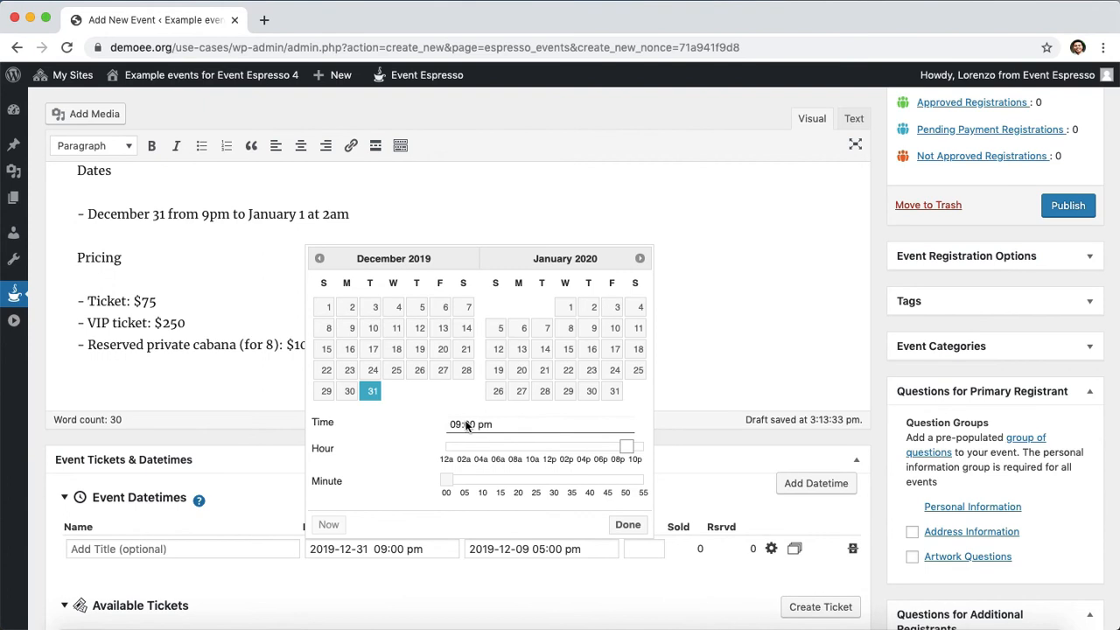
{"action": "left_click", "coordinate": [627, 525]}
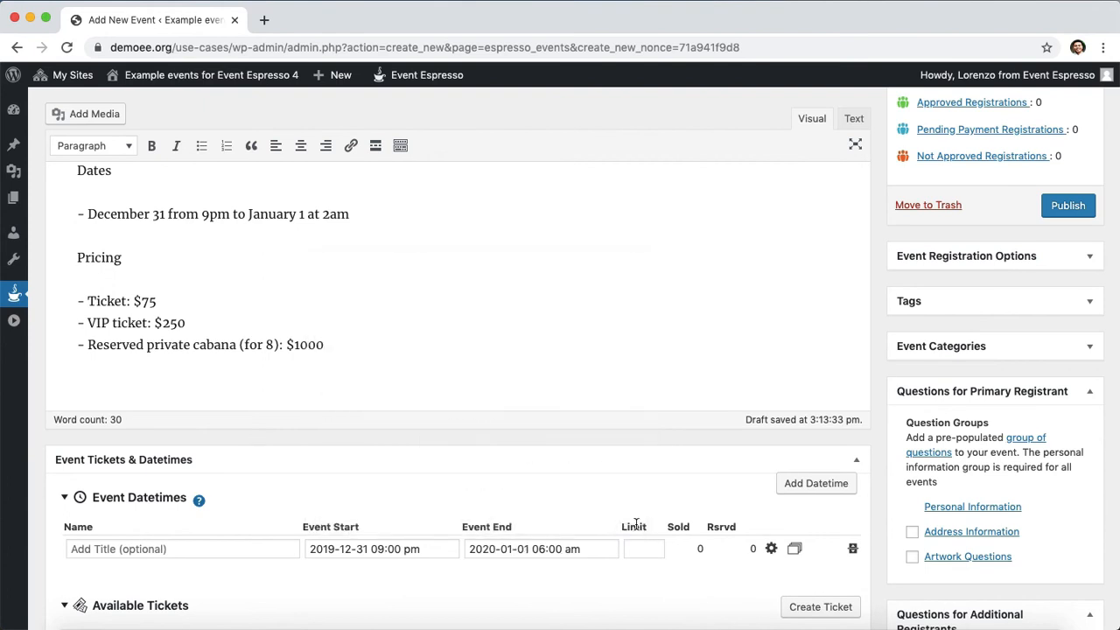
Set the event's end time to 02:00 am on 2020-01-01.
{"action": "left_click", "coordinate": [506, 549]}
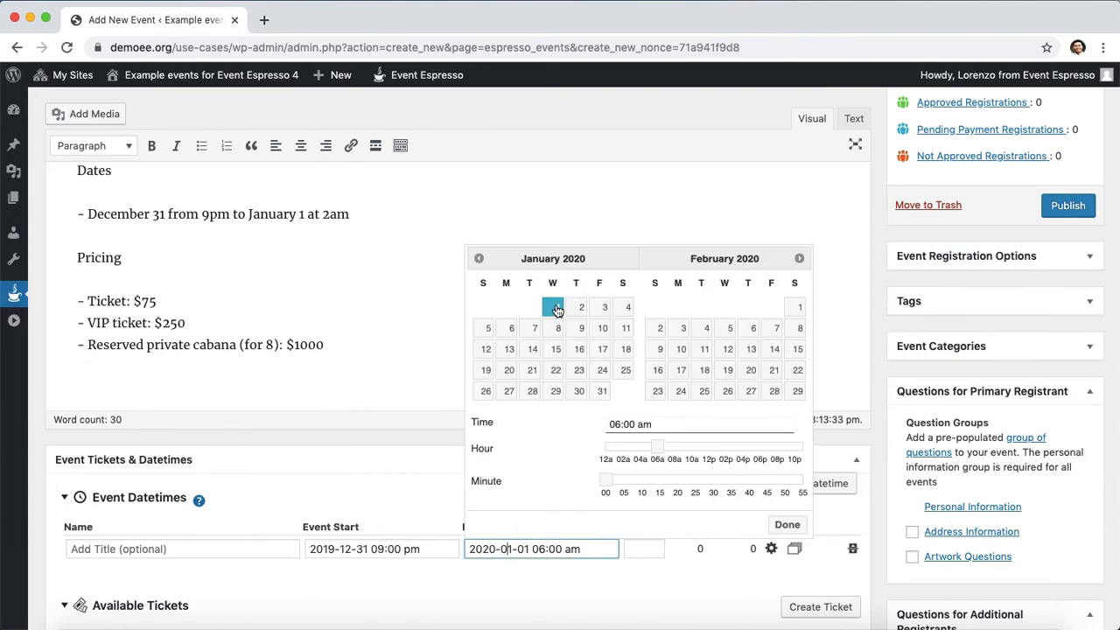
{"action": "left_click_drag", "start_coordinate": [652, 451], "coordinate": [617, 449]}
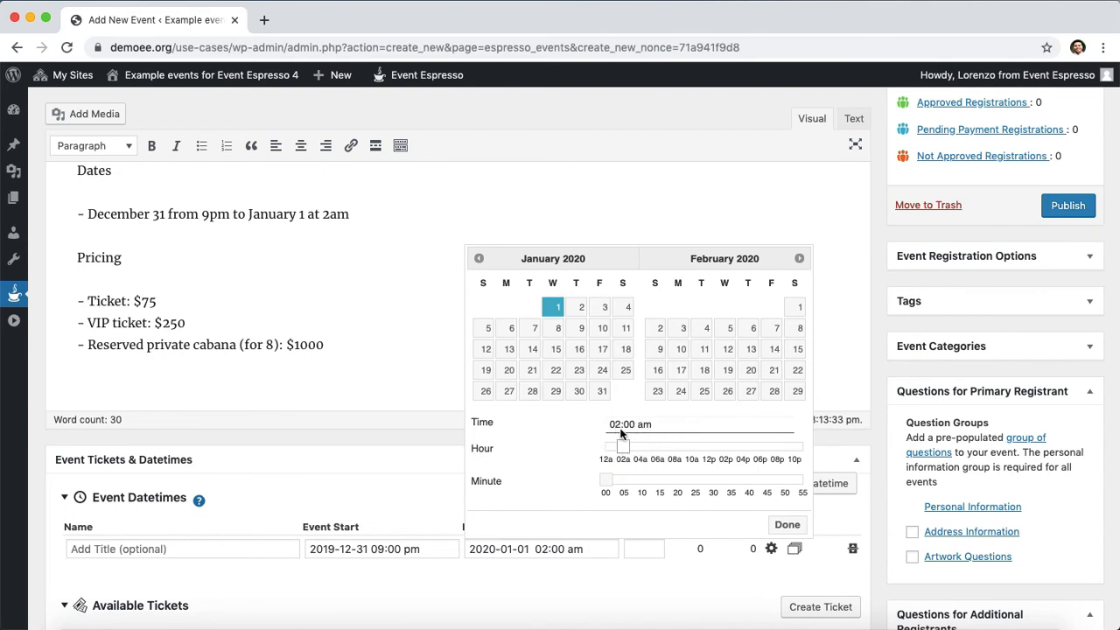
{"action": "left_click", "coordinate": [789, 526]}
Rename the default free ticket to "Ticket".
{"action": "scroll", "coordinate": [568, 456], "scroll_direction": "down", "scroll_amount": 2}
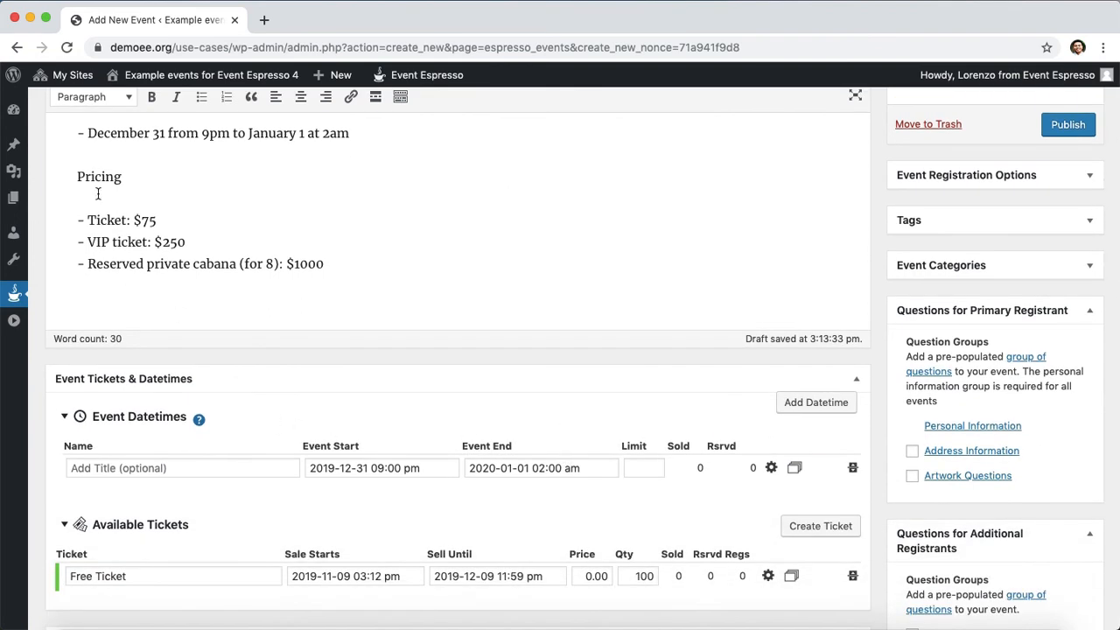
{"action": "double_click", "coordinate": [174, 570]}
{"action": "left_click", "coordinate": [174, 569]}
{"action": "type", "text": "Ticket"}
Set the ticket's sales to end on 2019-12-31 at 05:00 pm.
{"action": "left_click", "coordinate": [480, 577]}
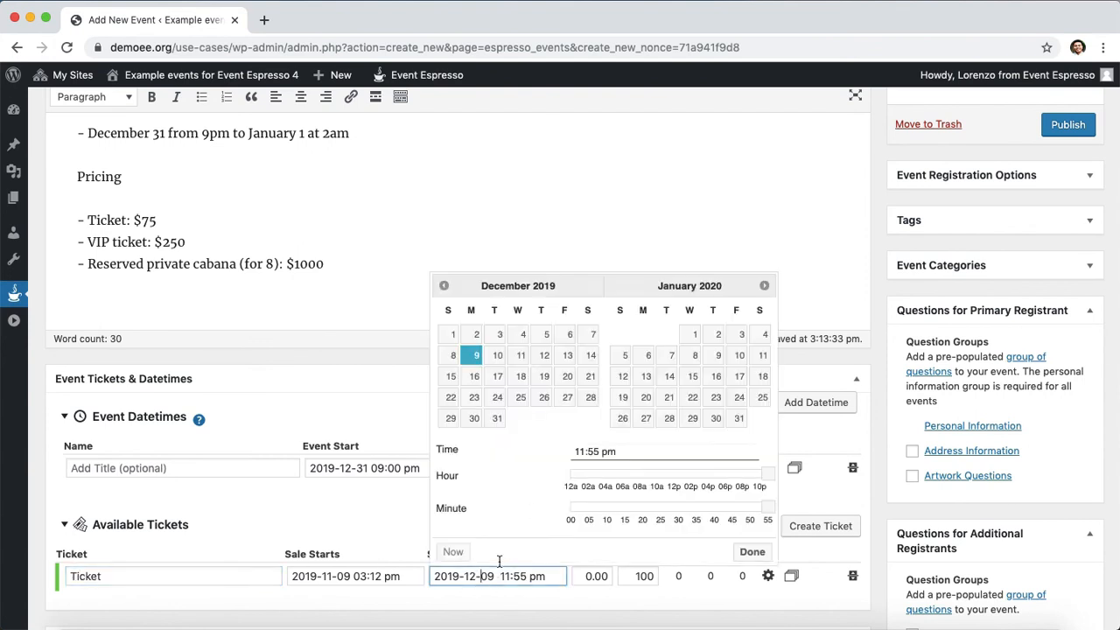
{"action": "left_click", "coordinate": [497, 420]}
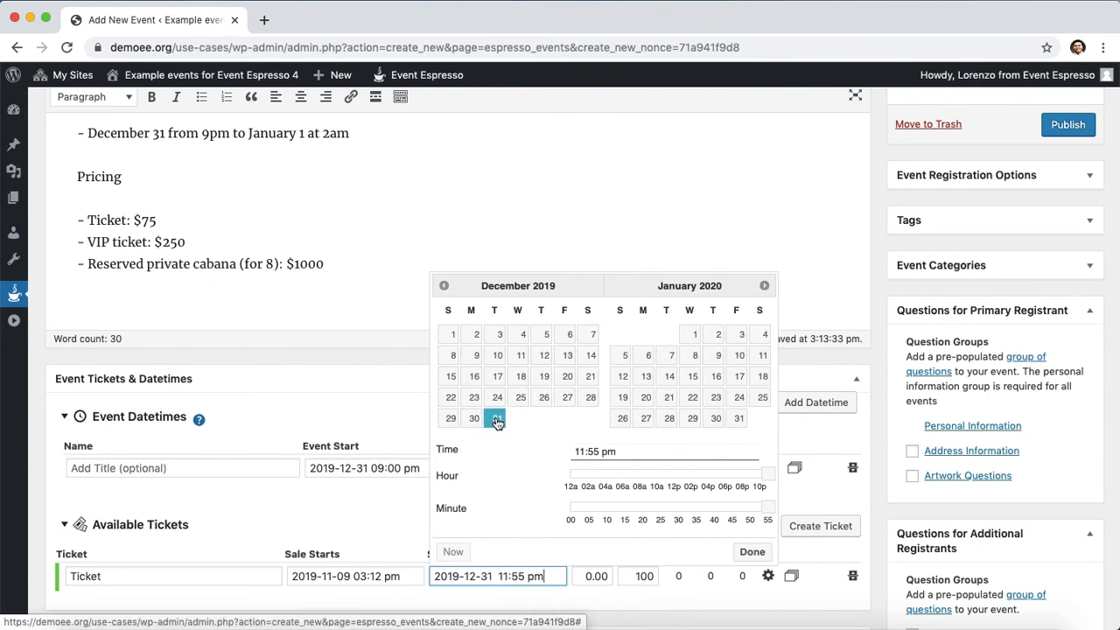
{"action": "left_click_drag", "start_coordinate": [758, 474], "coordinate": [708, 475]}
{"action": "left_click_drag", "start_coordinate": [765, 507], "coordinate": [572, 517]}
{"action": "left_click_drag", "start_coordinate": [707, 472], "coordinate": [716, 473]}
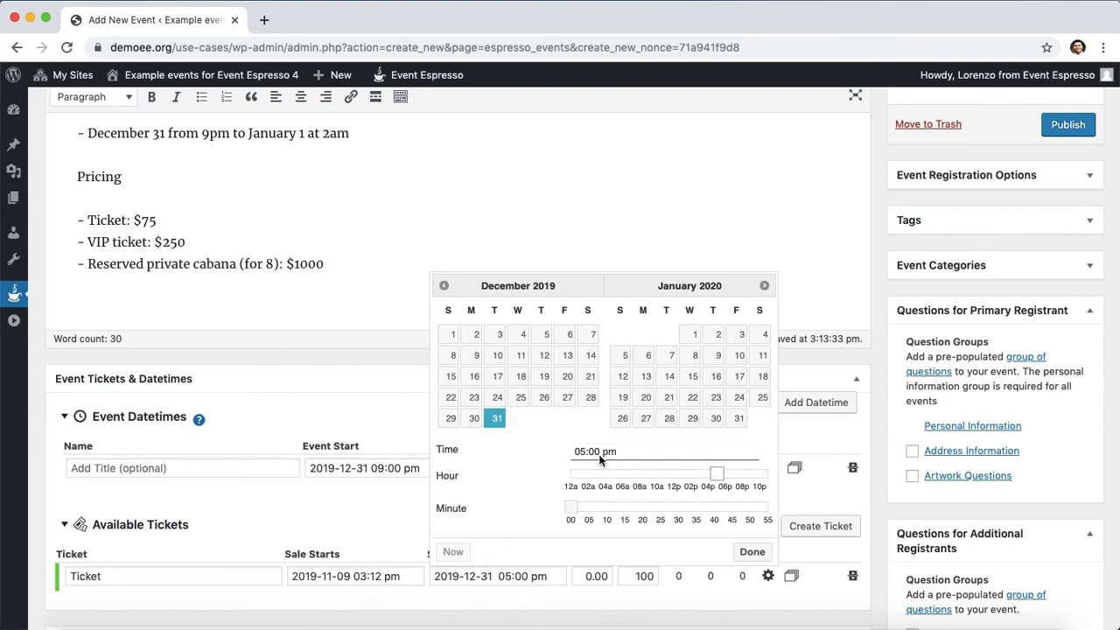
{"action": "left_click", "coordinate": [752, 552]}
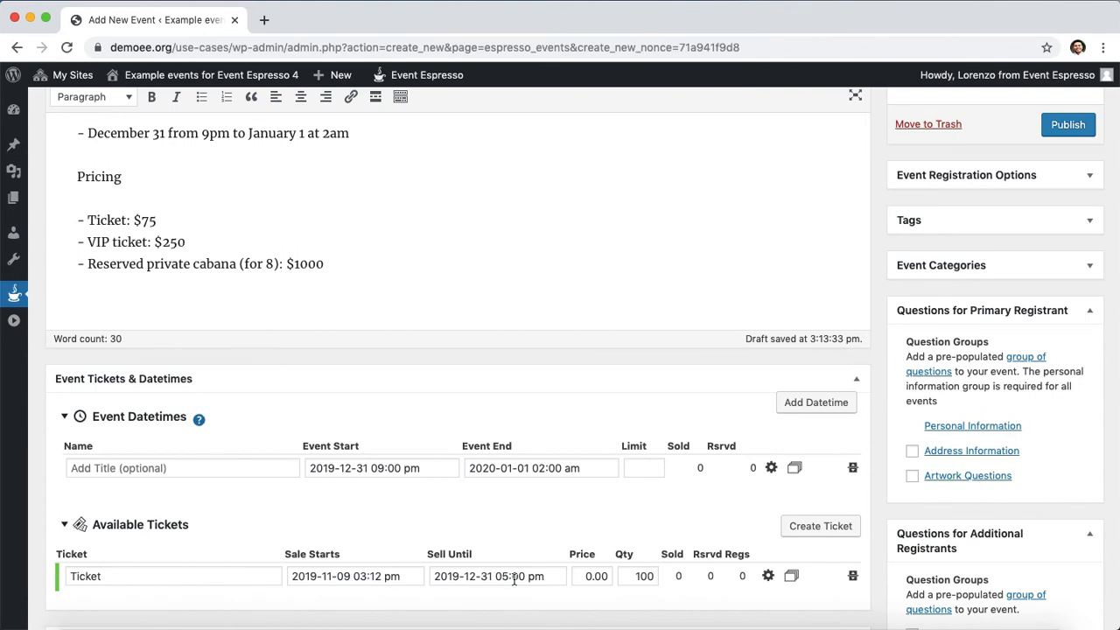
Set the ticket's price to 75 and clear its quantity limit.
{"action": "left_click", "coordinate": [586, 576]}
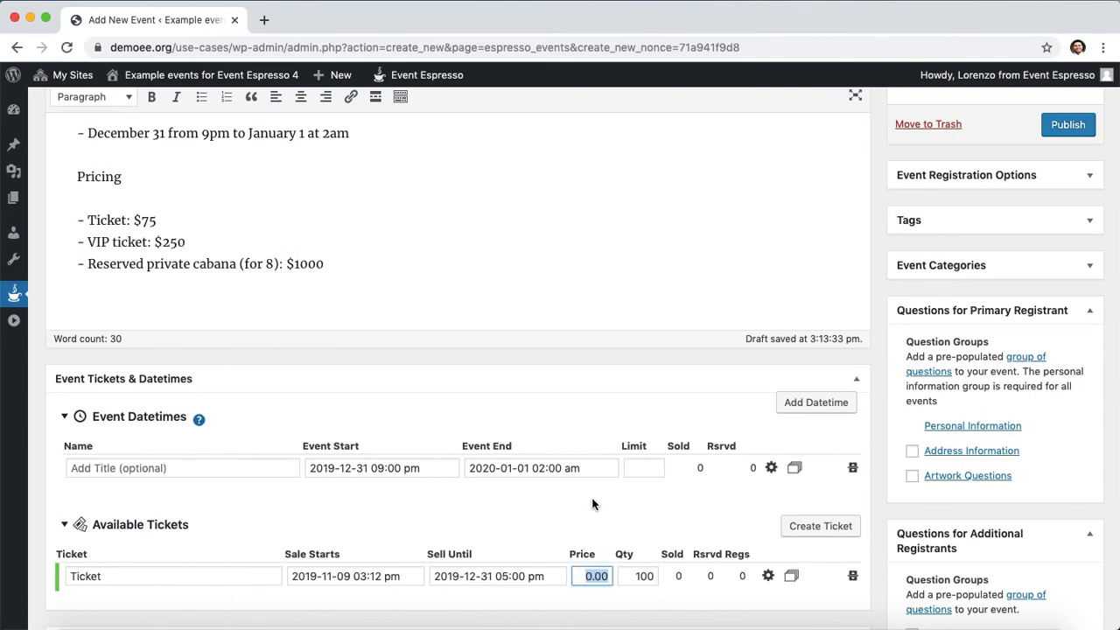
{"action": "type", "text": "75"}
{"action": "left_click", "coordinate": [641, 573]}
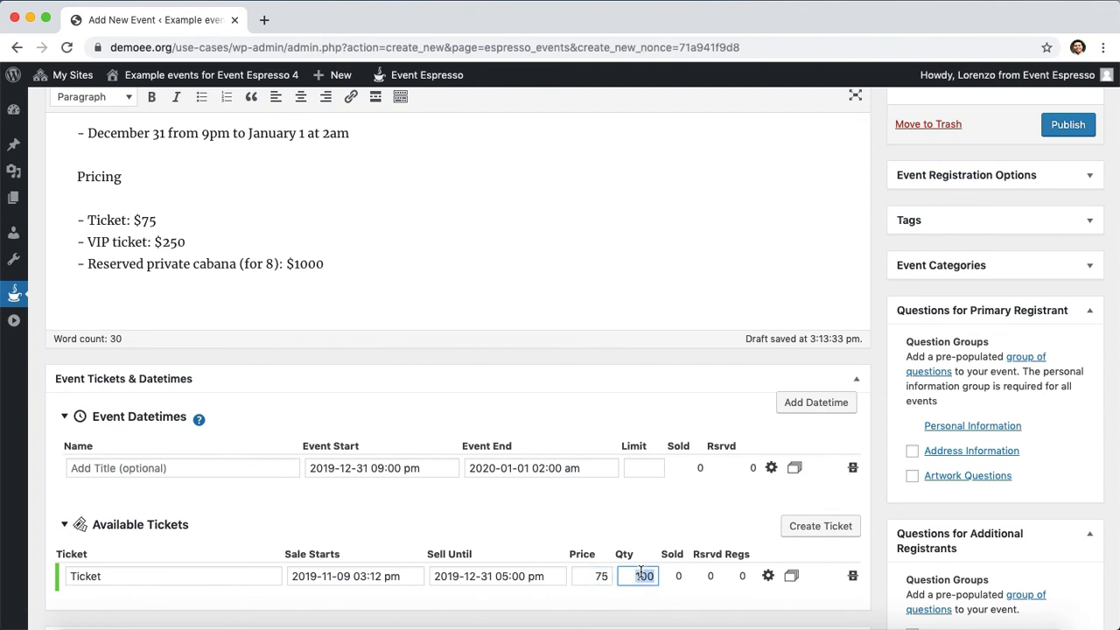
{"action": "key", "text": "BackSpace"}
{"action": "left_click", "coordinate": [664, 517]}
Duplicate the ticket twice so the event has three ticket rows.
{"action": "left_click", "coordinate": [791, 579]}
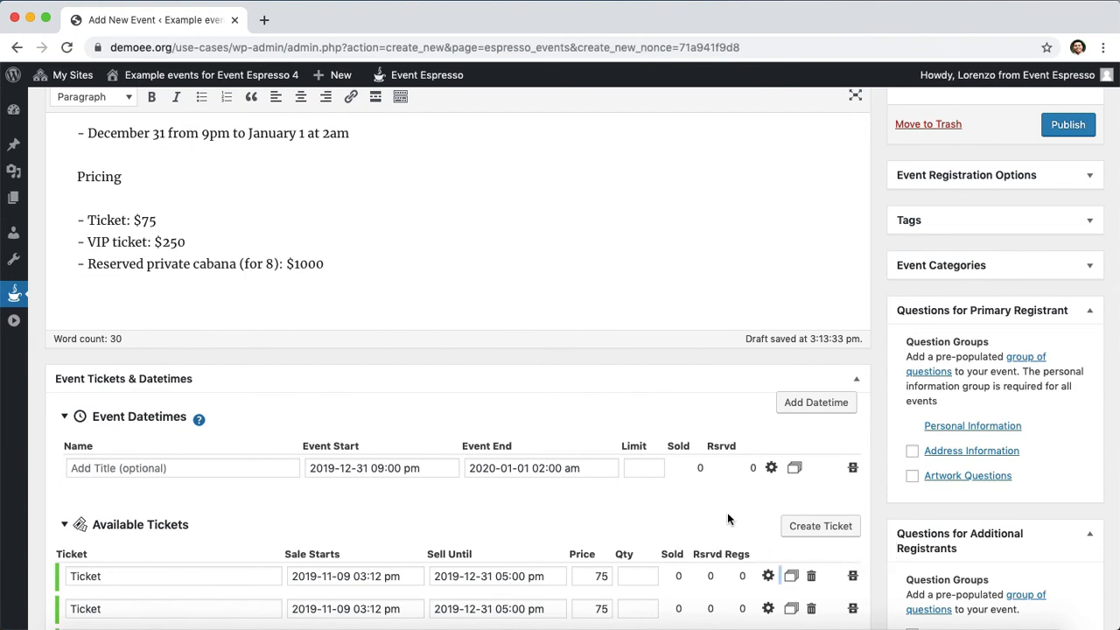
{"action": "scroll", "coordinate": [739, 520], "scroll_direction": "down", "scroll_amount": 2}
{"action": "scroll", "coordinate": [722, 514], "scroll_direction": "down", "scroll_amount": 1}
Rename the second ticket to "VIP Ticket" and set its price to 250.
{"action": "left_click", "coordinate": [210, 539]}
{"action": "double_click", "coordinate": [211, 541]}
{"action": "type", "text": "VIP"}
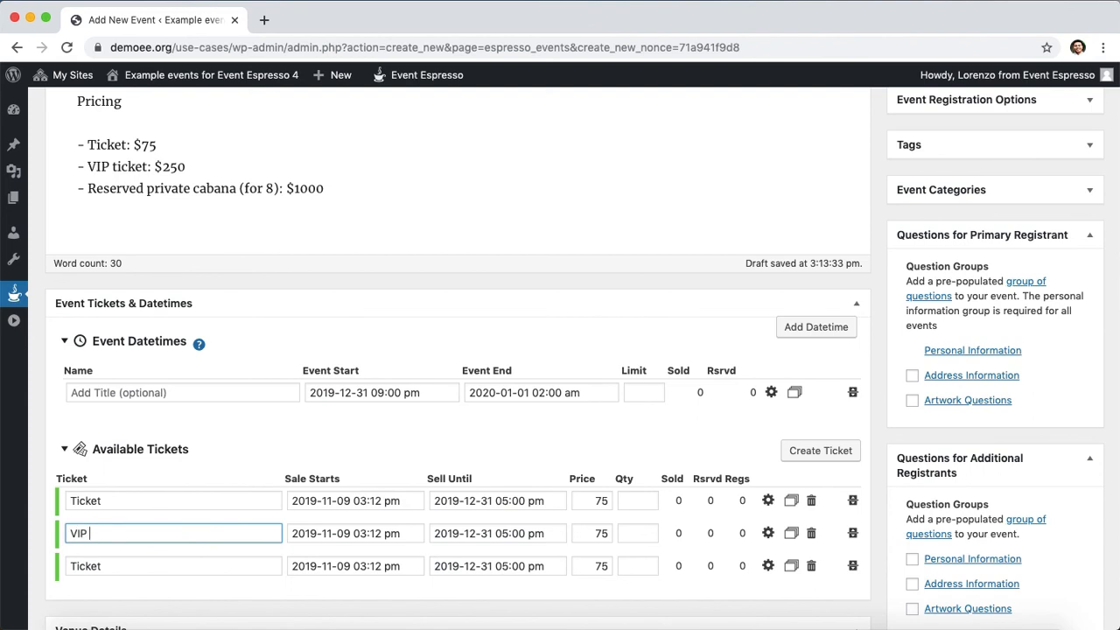
{"action": "type", "text": "Ticket"}
{"action": "double_click", "coordinate": [600, 533]}
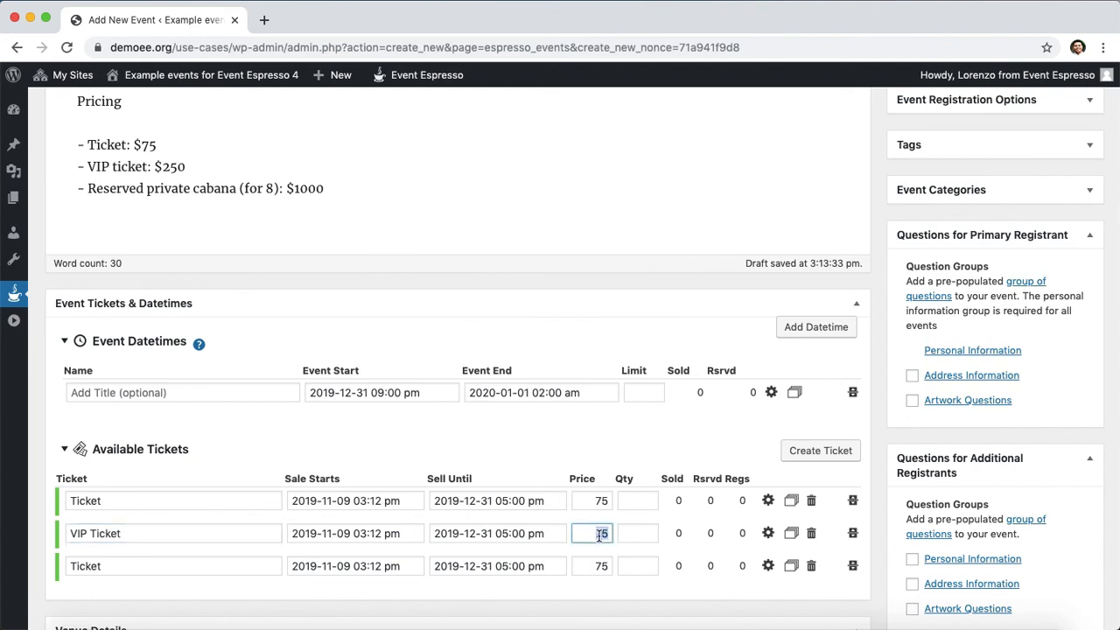
{"action": "type", "text": "250"}
Rename the third ticket to "Reserved private cabana (for 8)".
{"action": "double_click", "coordinate": [149, 566]}
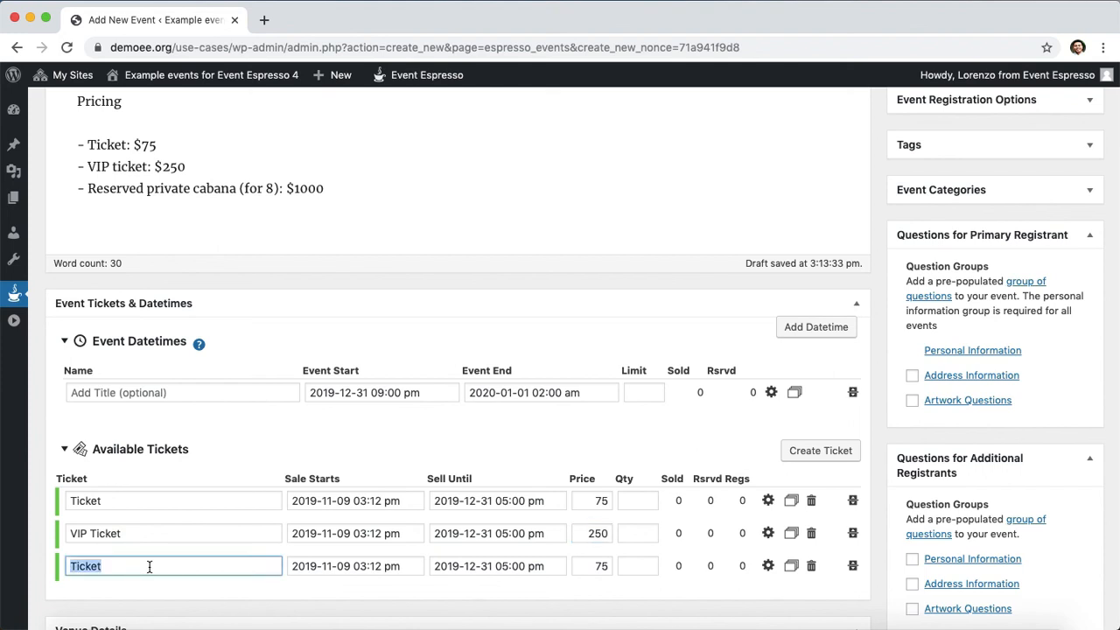
{"action": "type", "text": "Reserved private cama"}
{"action": "key", "text": "BackSpace"}
{"action": "key", "text": "BackSpace"}
{"action": "type", "text": "bana ()"}
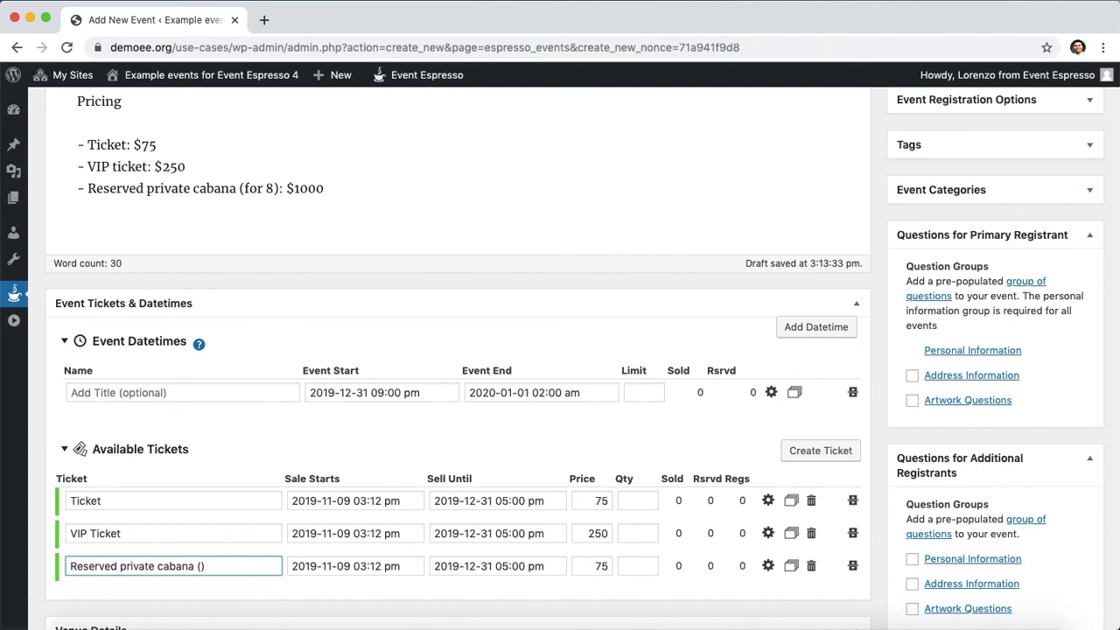
{"action": "type", "text": "for 8"}
In the cabana ticket's advanced settings, set both the minimum and maximum quantity to 8.
{"action": "scroll", "coordinate": [624, 516], "scroll_direction": "down", "scroll_amount": 3}
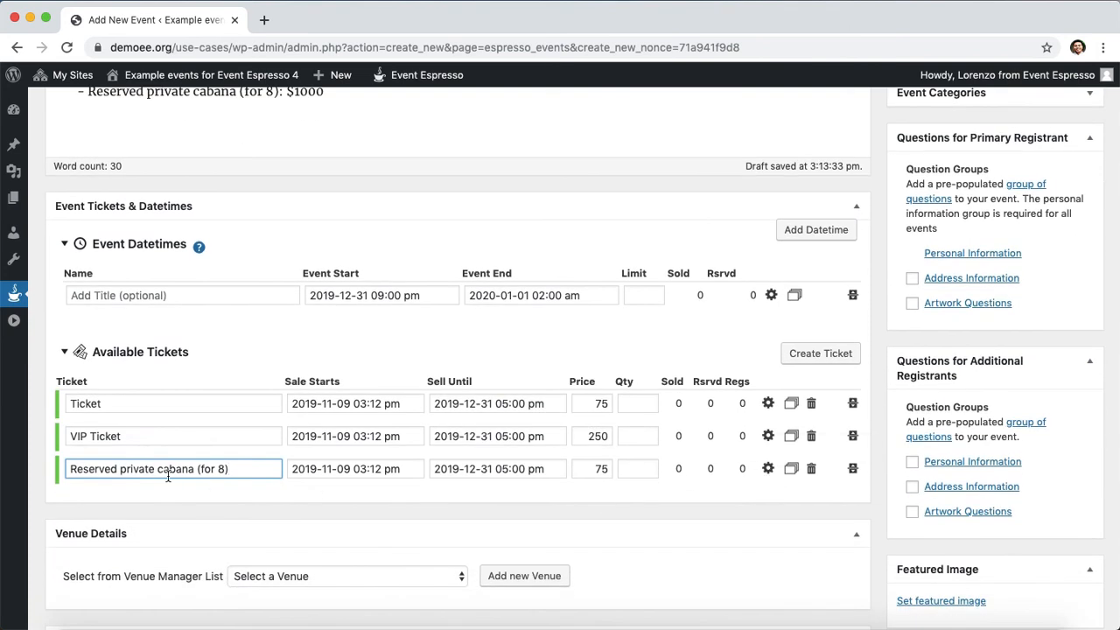
{"action": "left_click", "coordinate": [768, 470]}
{"action": "scroll", "coordinate": [726, 497], "scroll_direction": "down", "scroll_amount": 2}
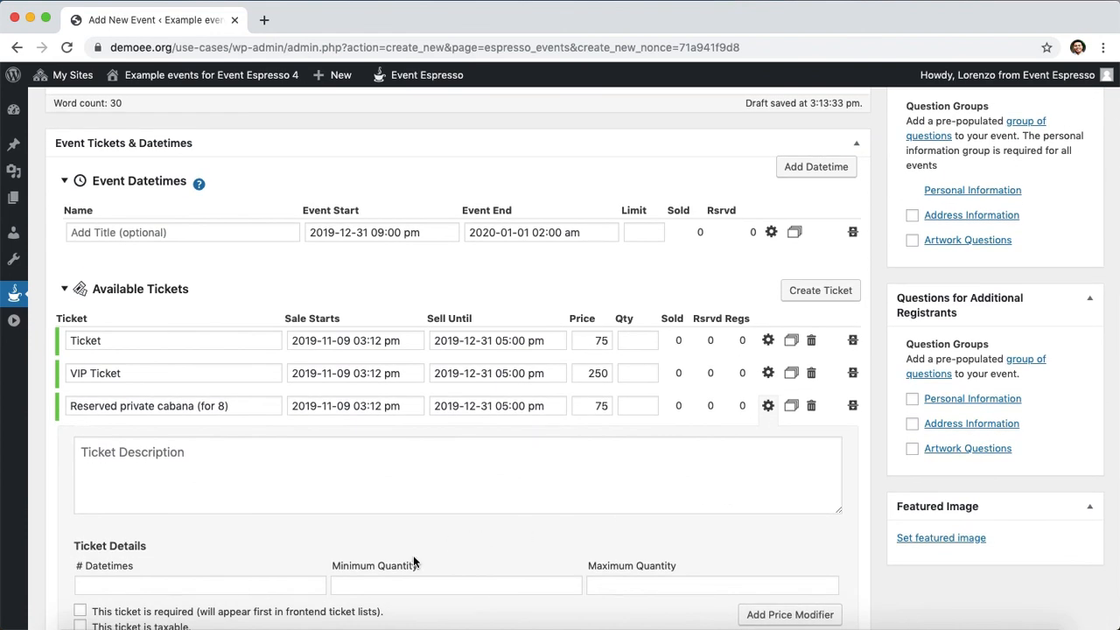
{"action": "left_click", "coordinate": [510, 583]}
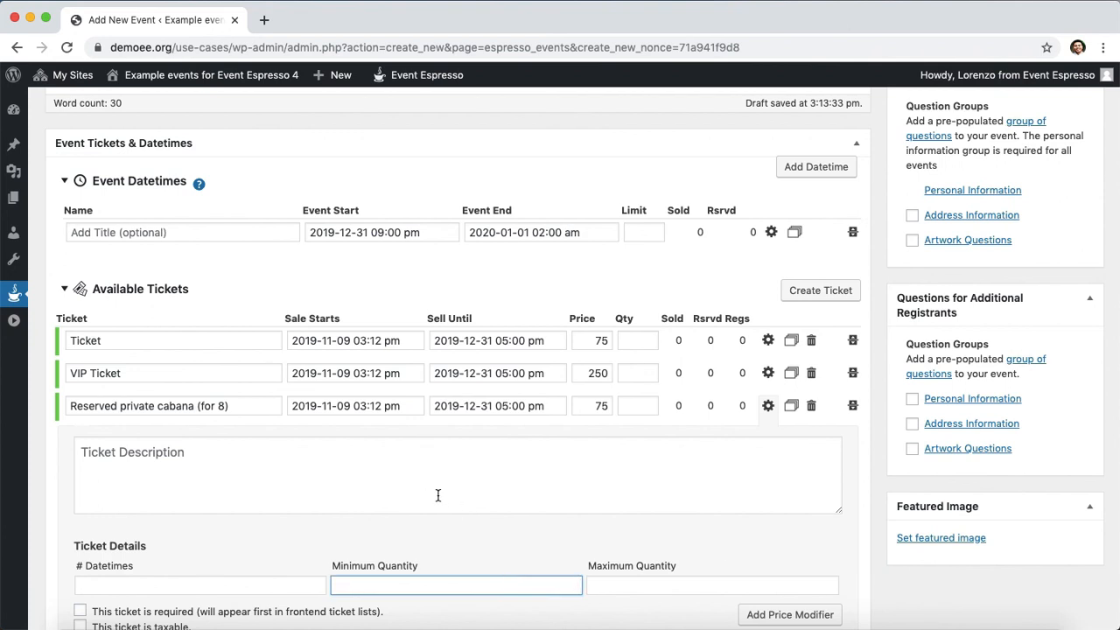
{"action": "type", "text": "8"}
{"action": "left_click", "coordinate": [621, 582]}
{"action": "type", "text": "8"}
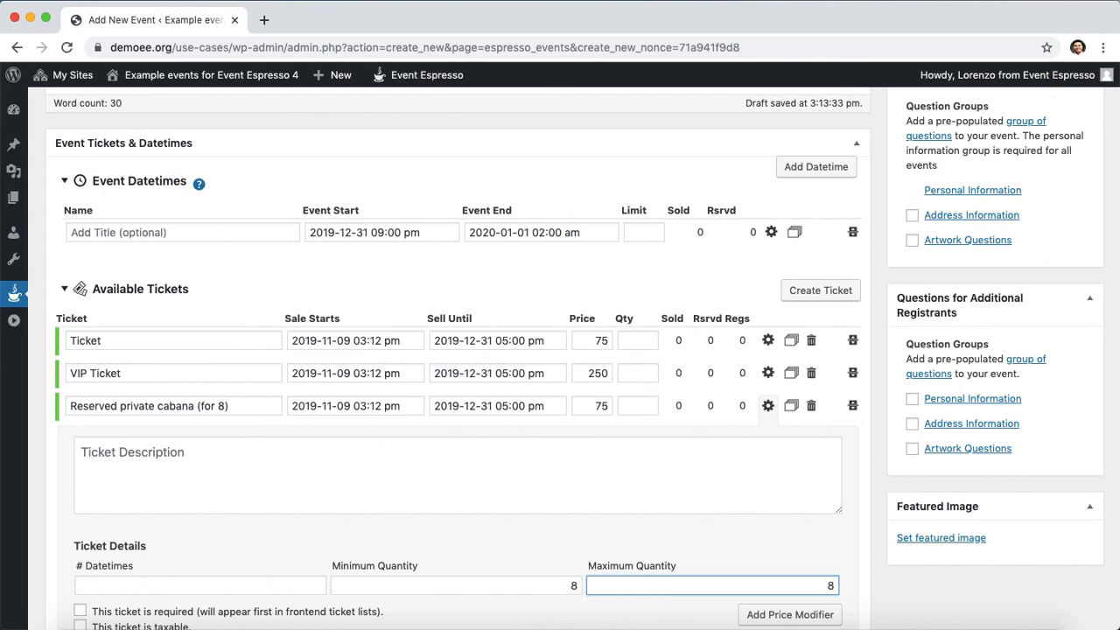
Set the cabana ticket's price to 125 and close its advanced settings.
{"action": "double_click", "coordinate": [597, 406]}
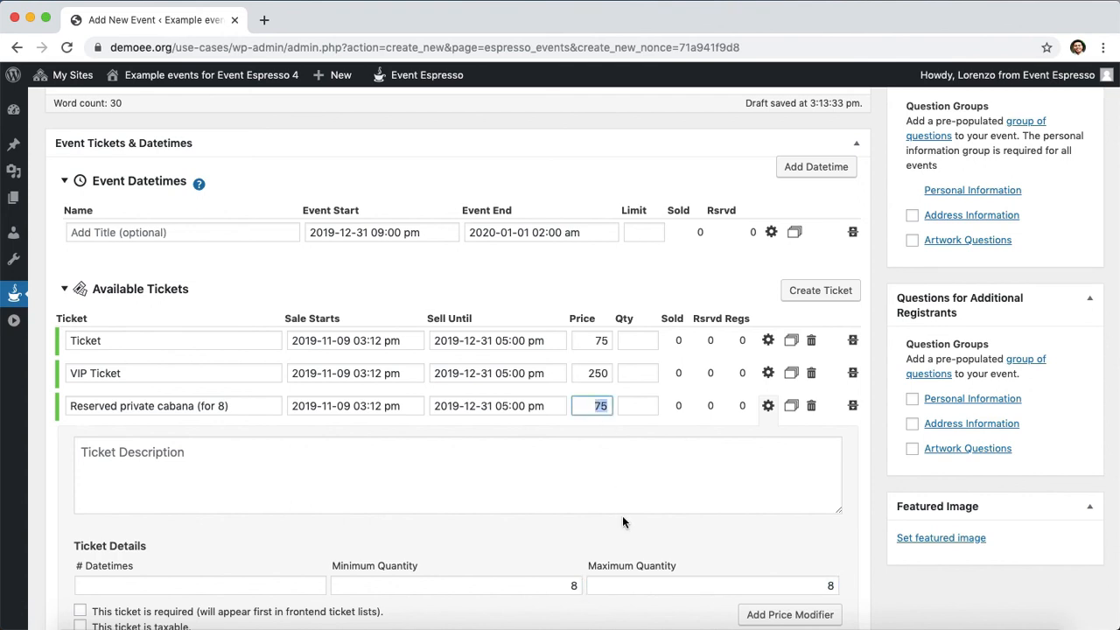
{"action": "type", "text": "125"}
{"action": "left_click", "coordinate": [599, 534]}
{"action": "scroll", "coordinate": [609, 428], "scroll_direction": "up", "scroll_amount": 1}
{"action": "left_click", "coordinate": [771, 480]}
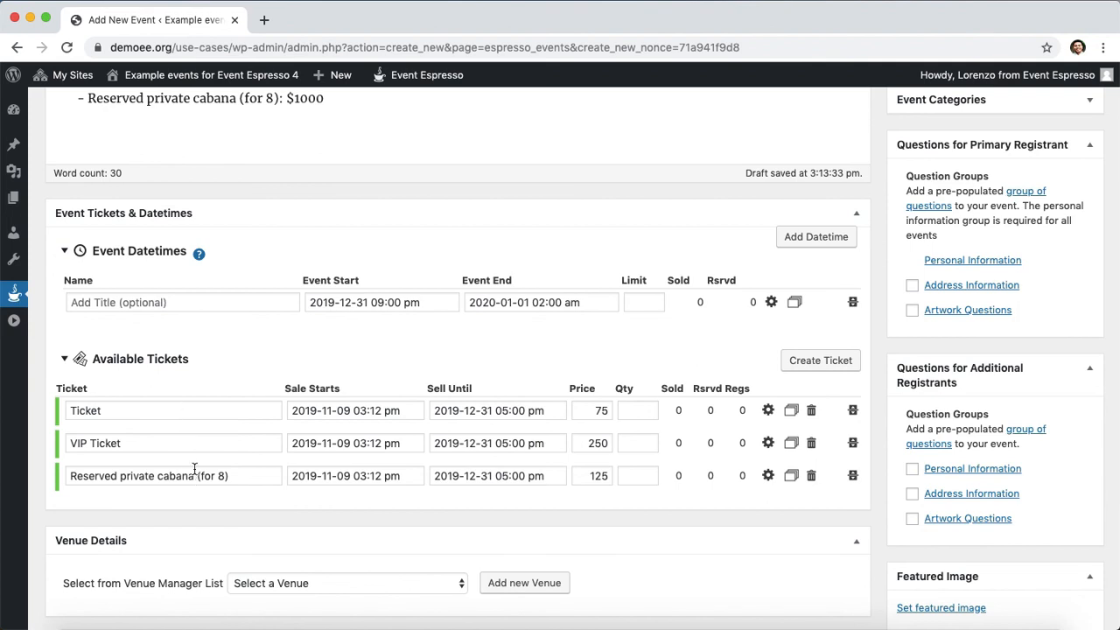
Save the event as a draft.
{"action": "scroll", "coordinate": [649, 378], "scroll_direction": "up", "scroll_amount": 3}
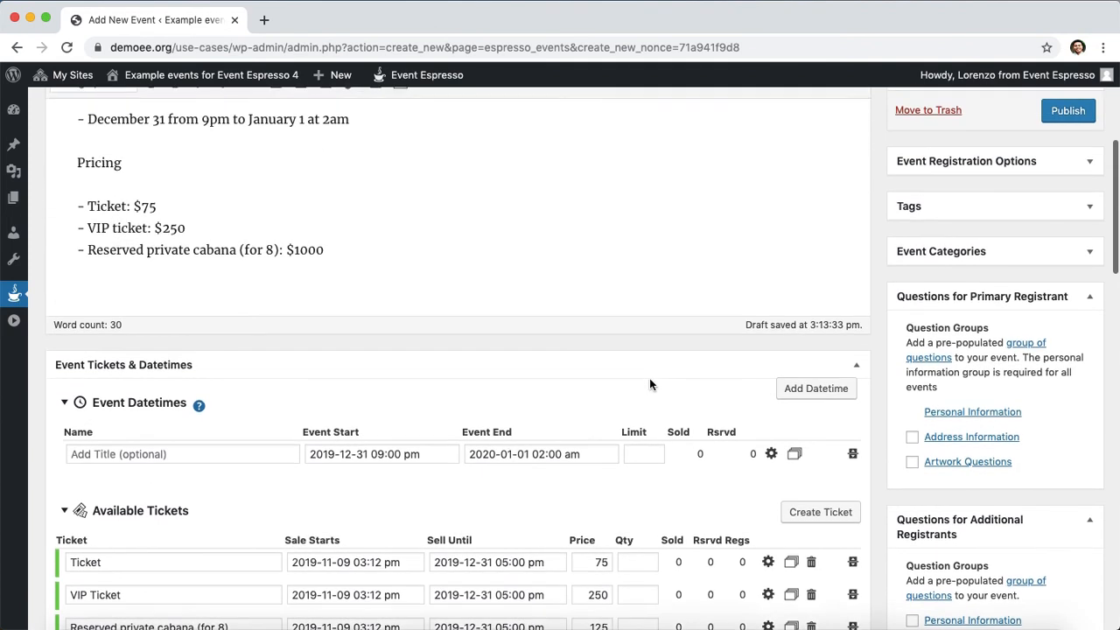
{"action": "scroll", "coordinate": [649, 384], "scroll_direction": "up", "scroll_amount": 5}
{"action": "left_click", "coordinate": [933, 218]}
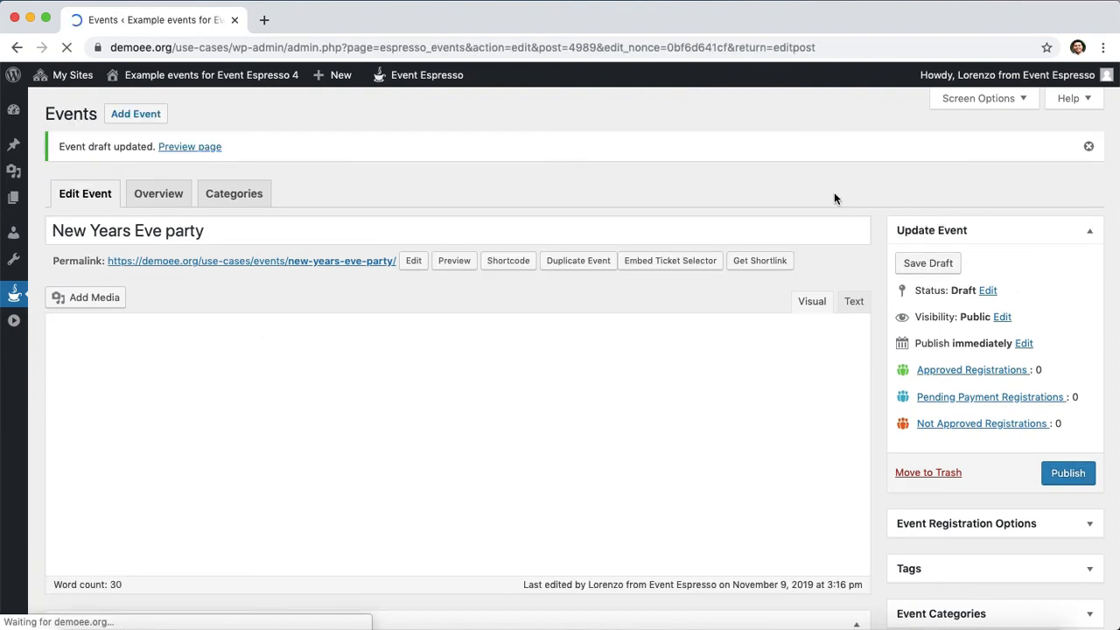
Preview the draft event page in a new browser tab and examine its ticket table.
{"action": "right_click", "coordinate": [196, 142]}
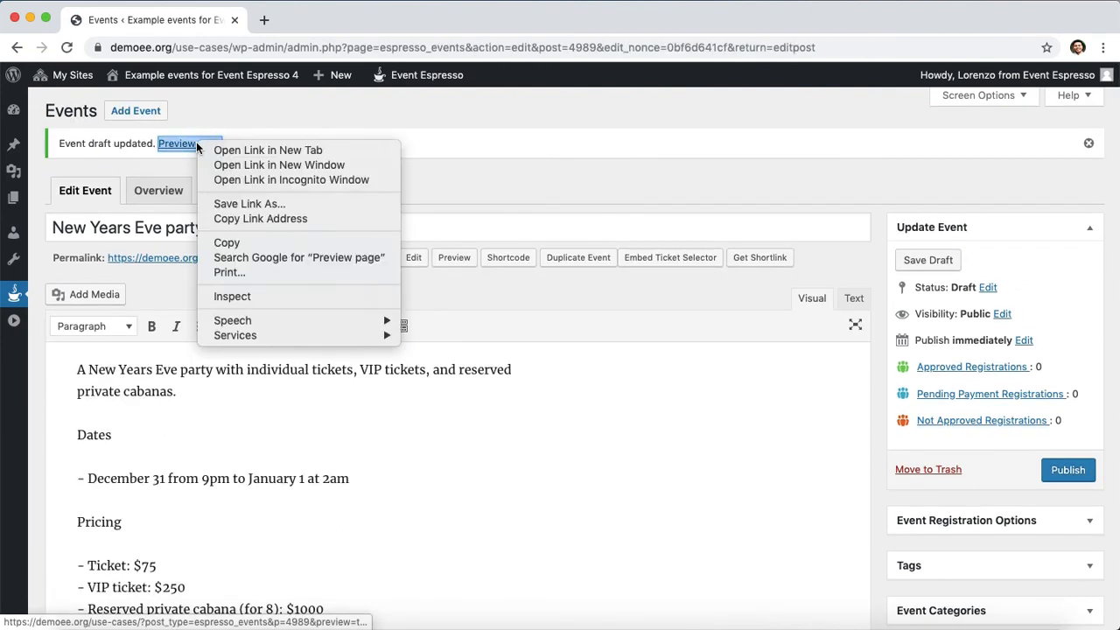
{"action": "left_click", "coordinate": [300, 149]}
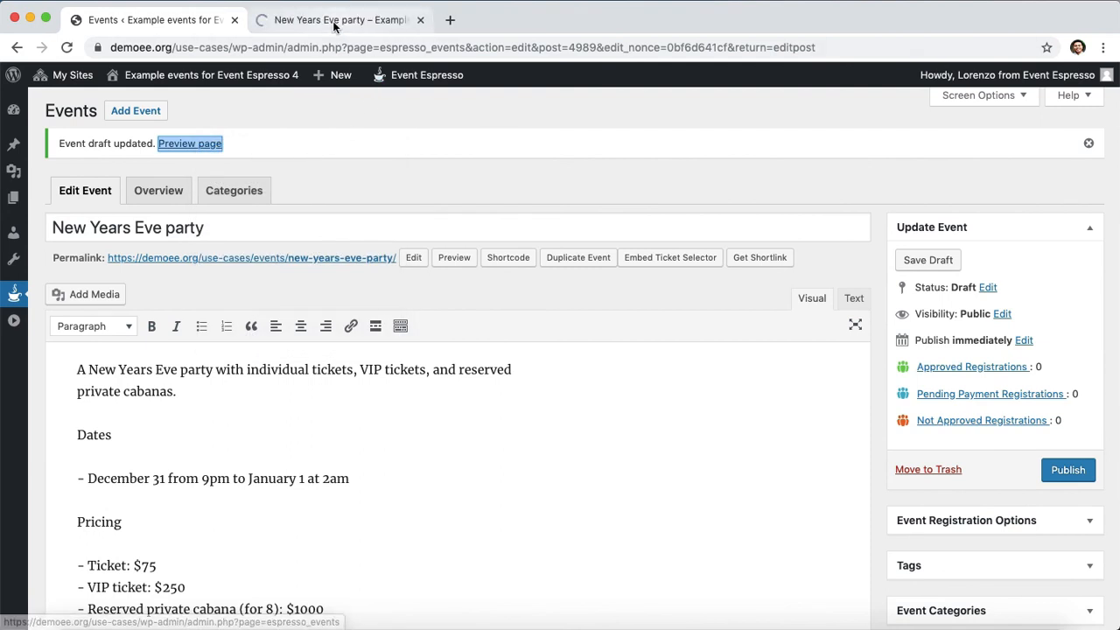
{"action": "left_click", "coordinate": [339, 21]}
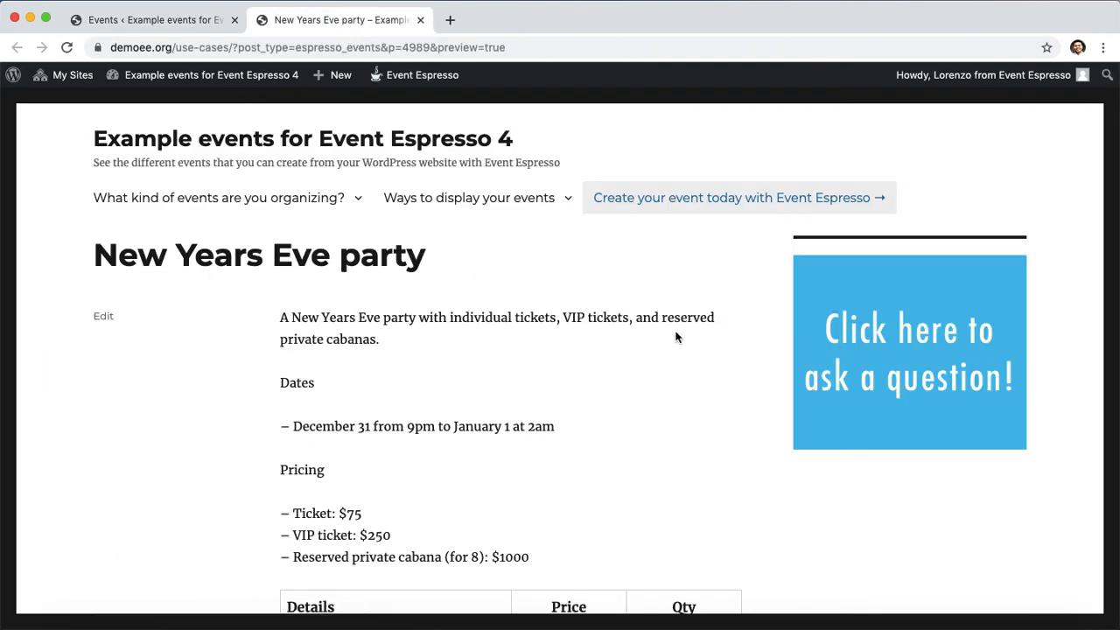
{"action": "scroll", "coordinate": [675, 336], "scroll_direction": "down", "scroll_amount": 5}
{"action": "scroll", "coordinate": [676, 332], "scroll_direction": "down", "scroll_amount": 2}
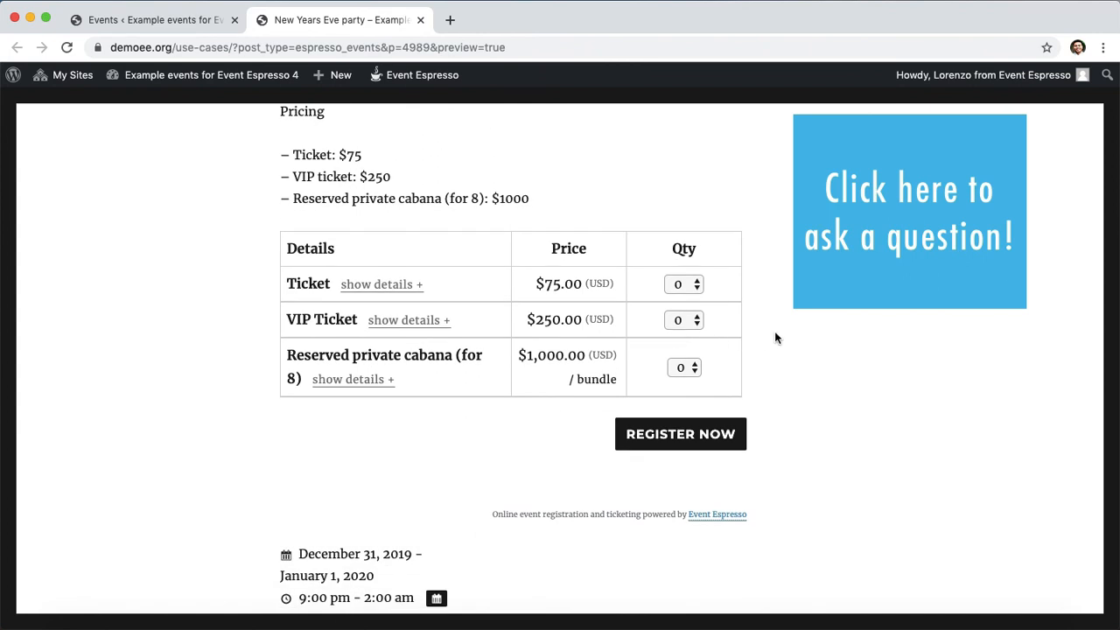
{"action": "scroll", "coordinate": [758, 336], "scroll_direction": "down", "scroll_amount": 1}
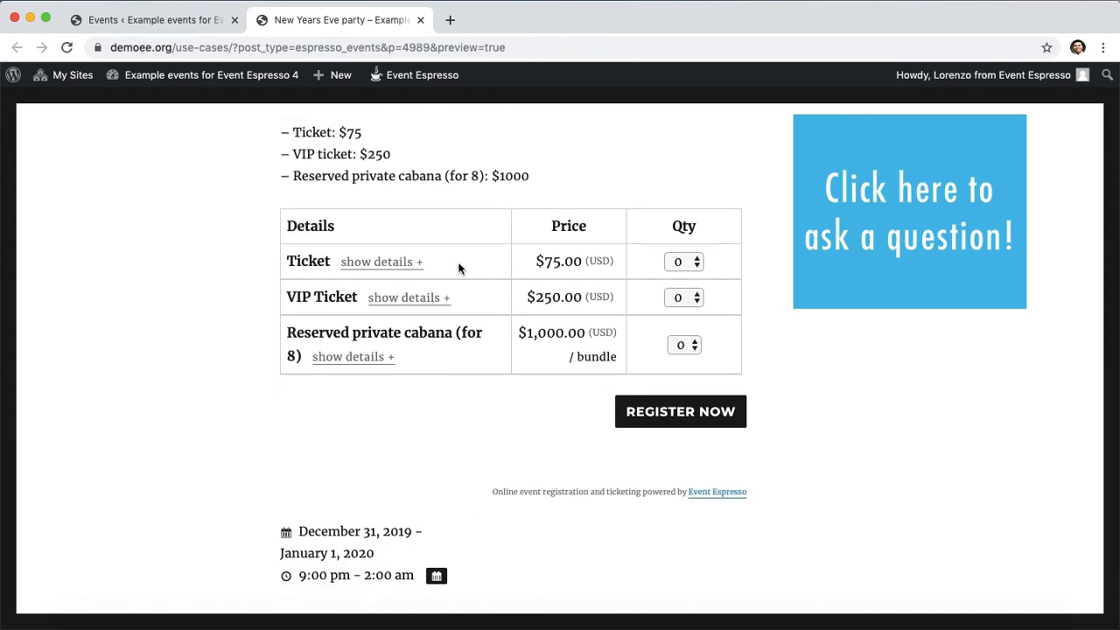
Try a quantity of 1 for the regular ticket, and reset it to 0.
{"action": "left_click", "coordinate": [697, 262]}
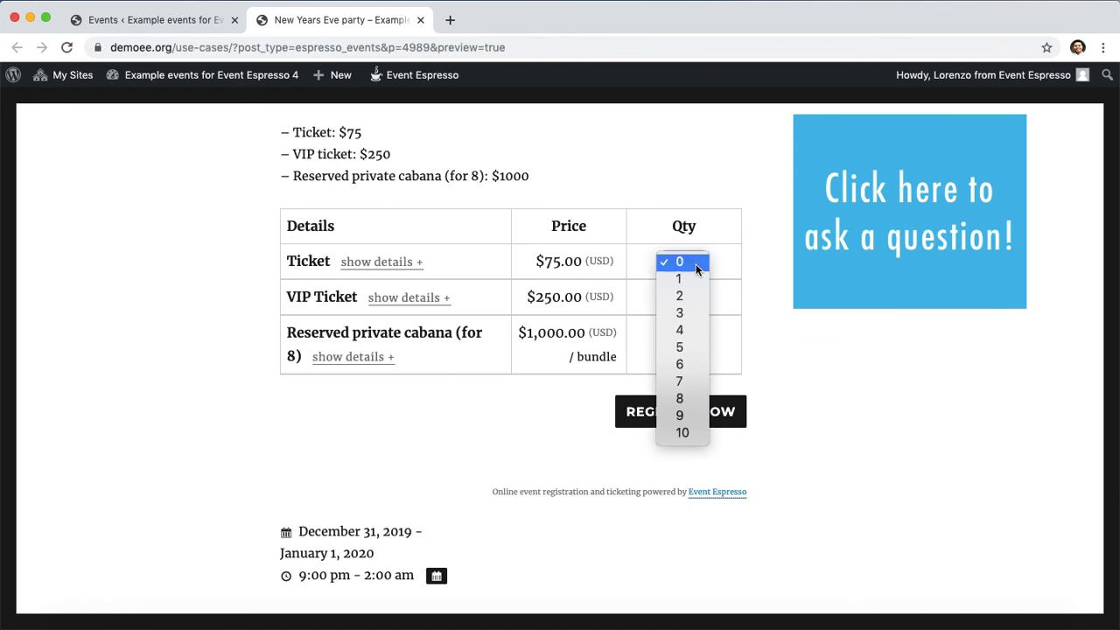
{"action": "left_click", "coordinate": [682, 278]}
{"action": "left_click", "coordinate": [684, 264]}
{"action": "left_click", "coordinate": [682, 243]}
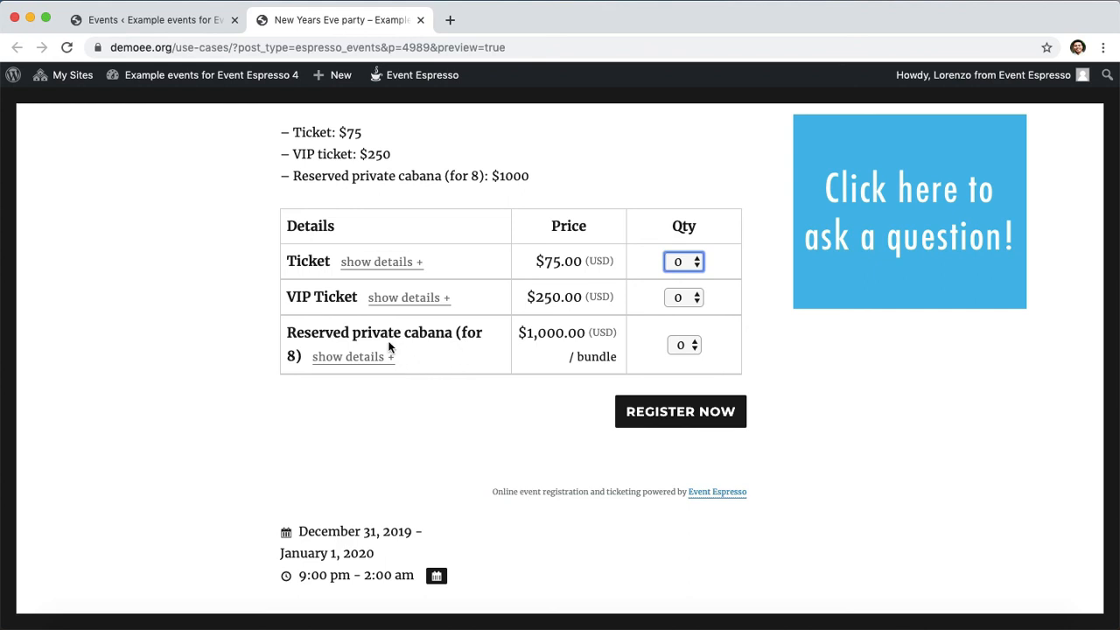
Choose a quantity of 8 for the reserved private cabana ticket on the event preview page.
{"action": "left_click", "coordinate": [694, 350]}
{"action": "left_click", "coordinate": [690, 362]}
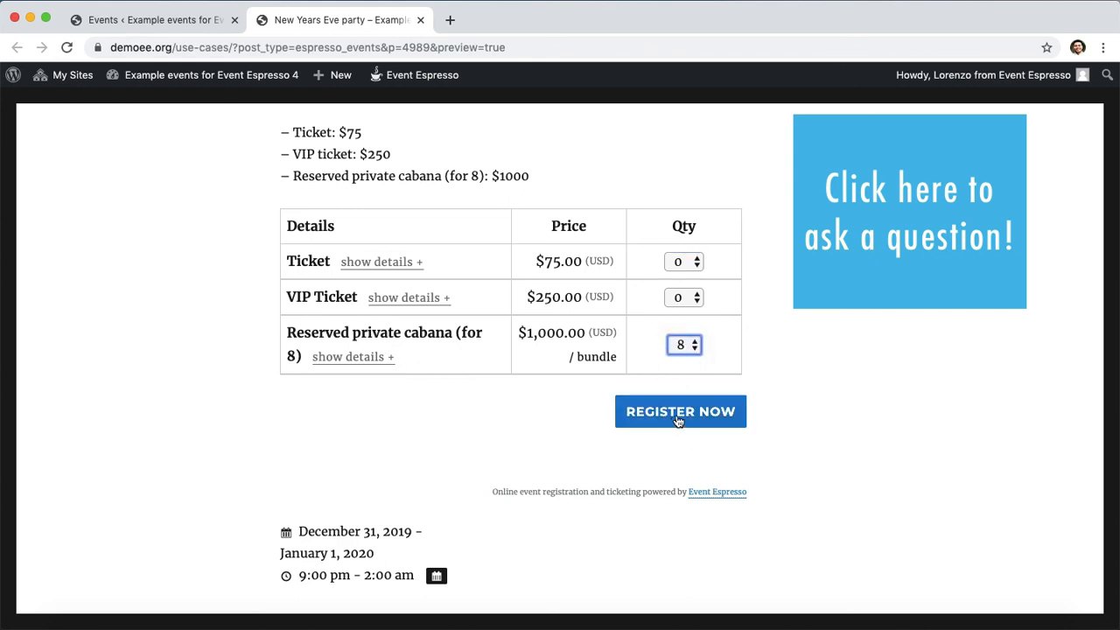
{"action": "left_click", "coordinate": [750, 371]}
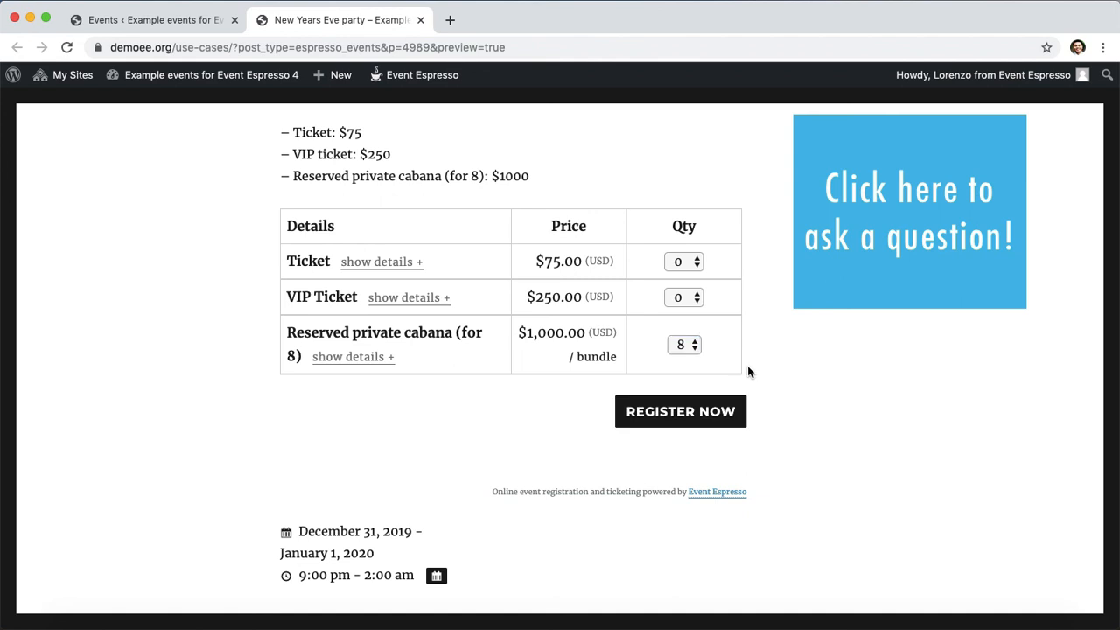